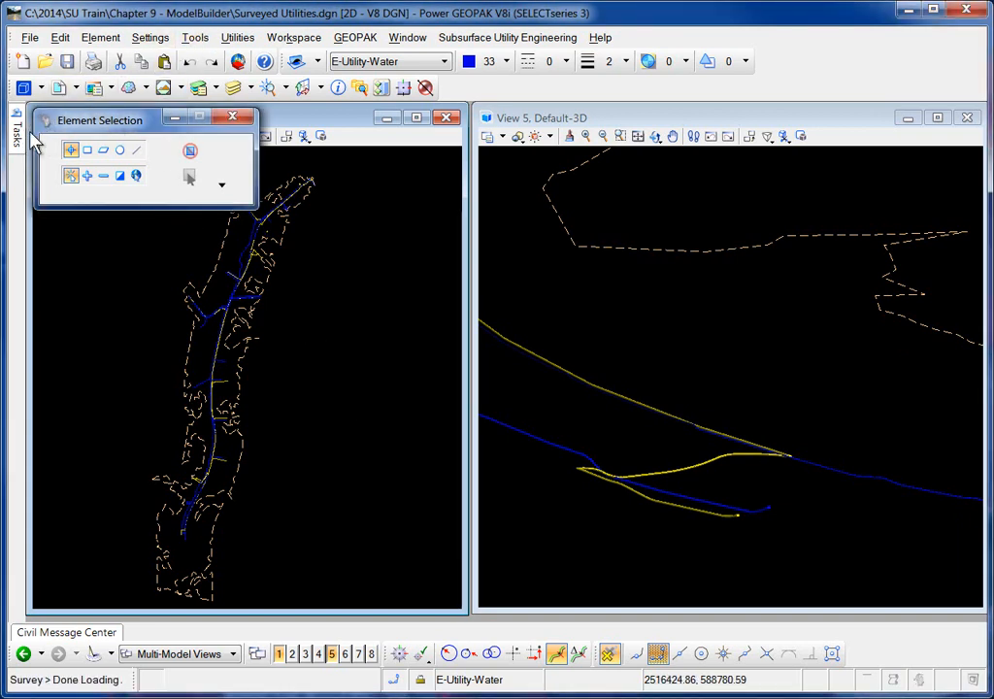
Open ModelBuilder from the Subsurface Utility Engineering tools and move its window clear of the 3D view's utility lines.
click(20, 143)
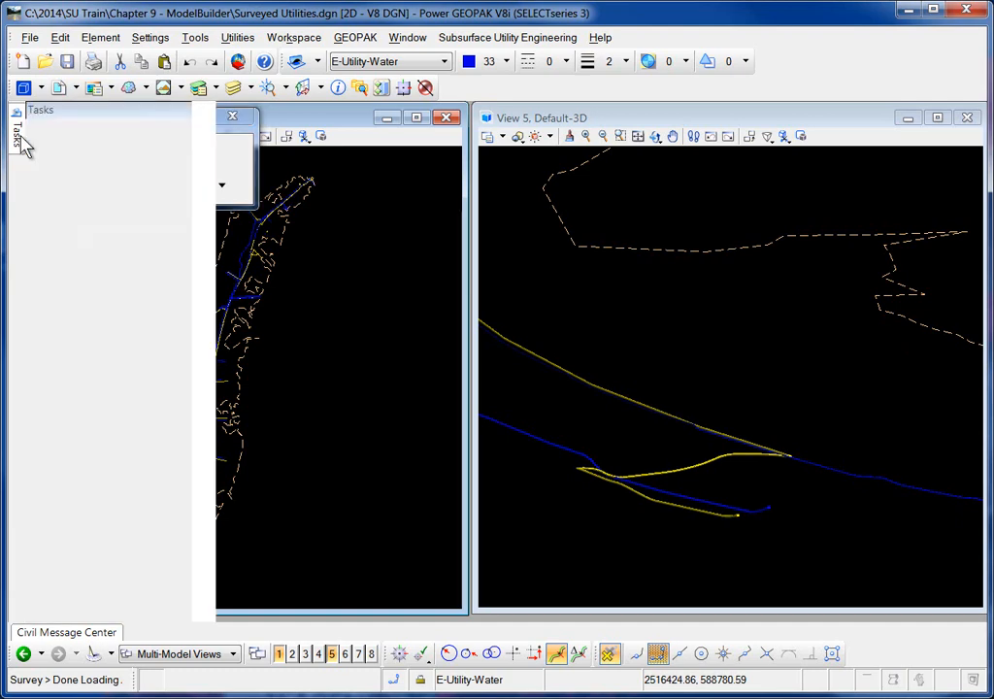
click(78, 316)
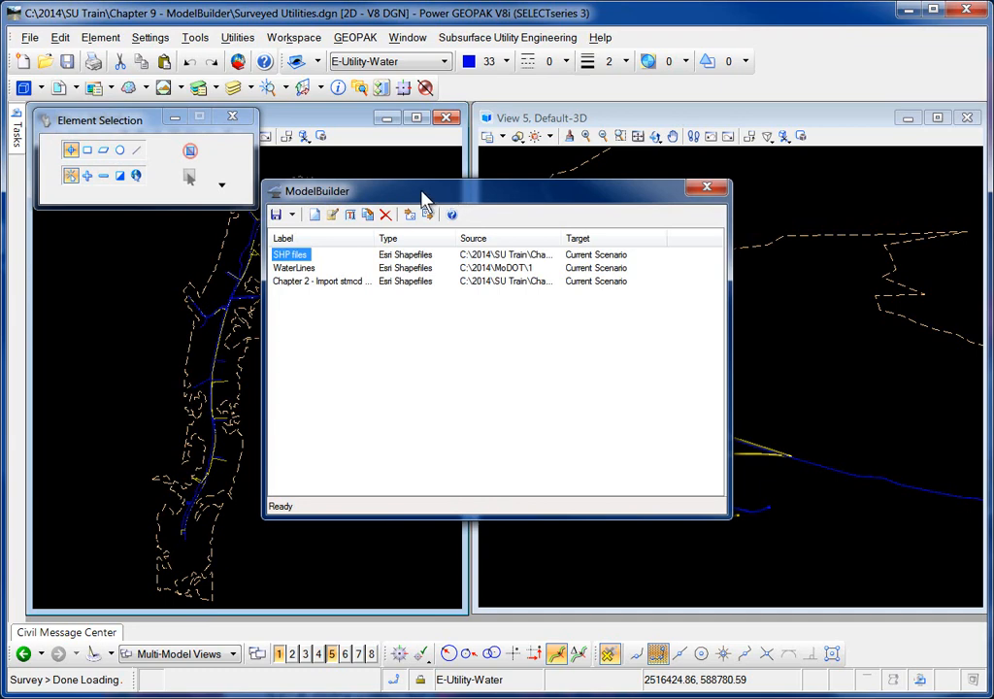
drag(425, 197, 356, 158)
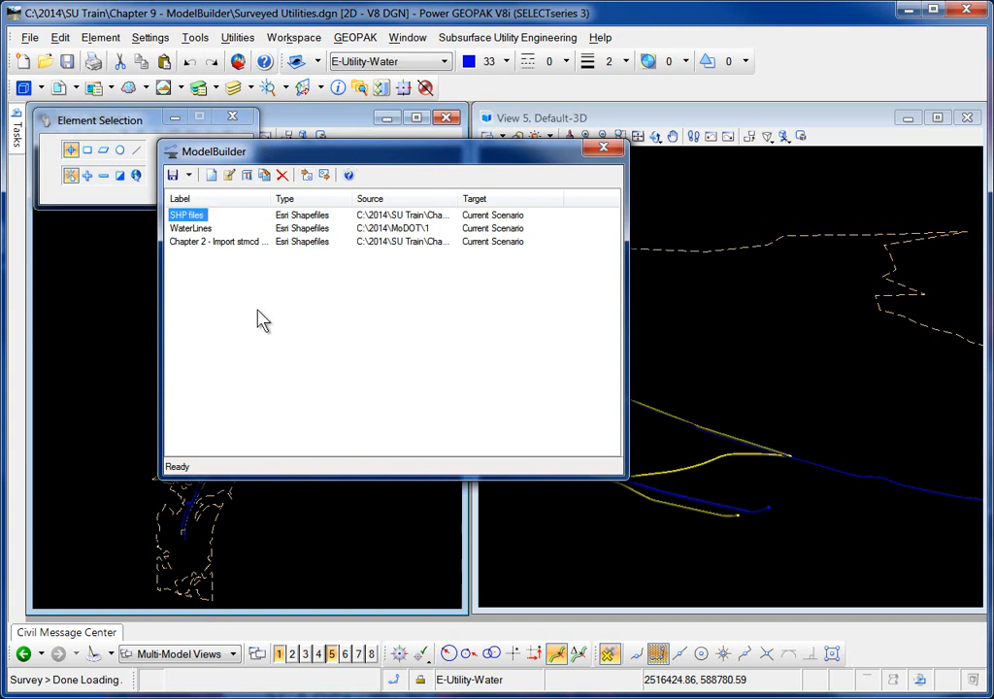
Open the SHP files connection for editing and review its data source, connectivity and synchronization options up to the field mappings.
double_click(193, 219)
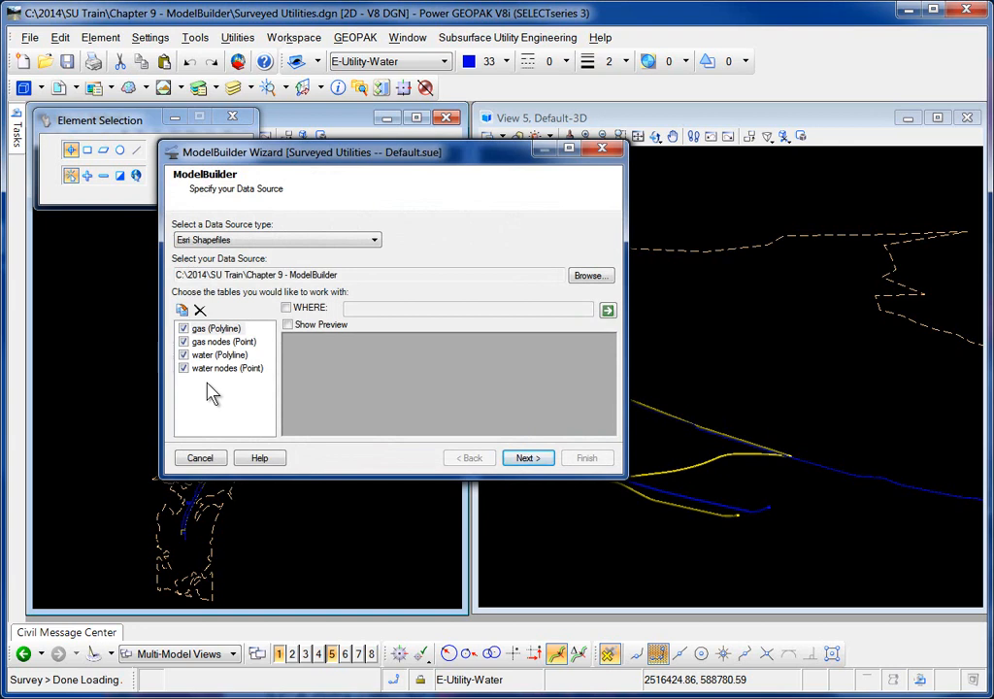
drag(356, 160, 504, 247)
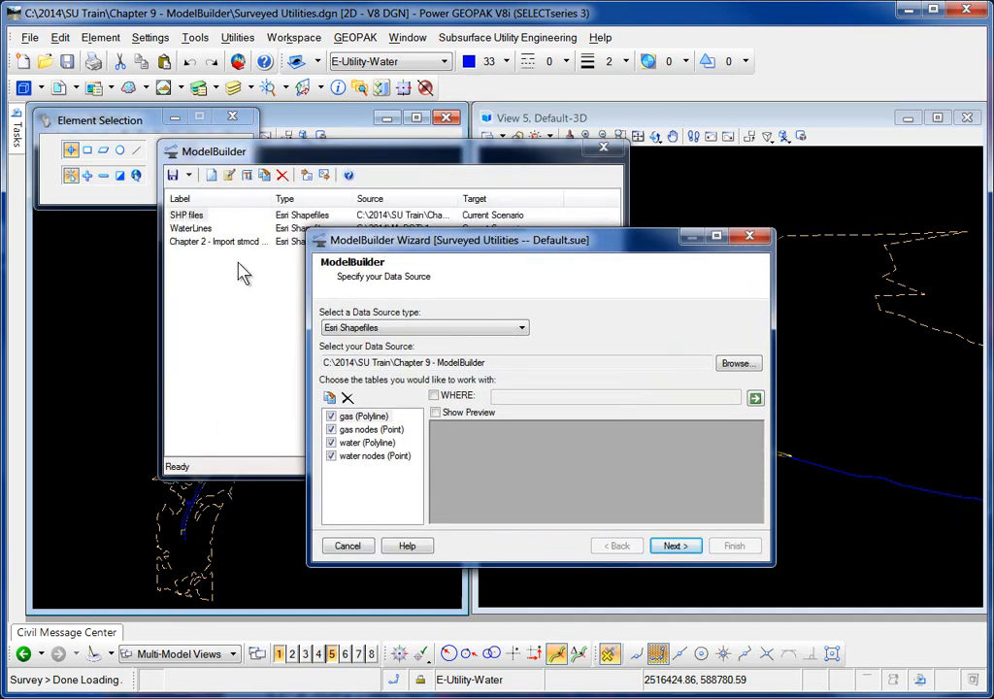
drag(466, 246, 346, 230)
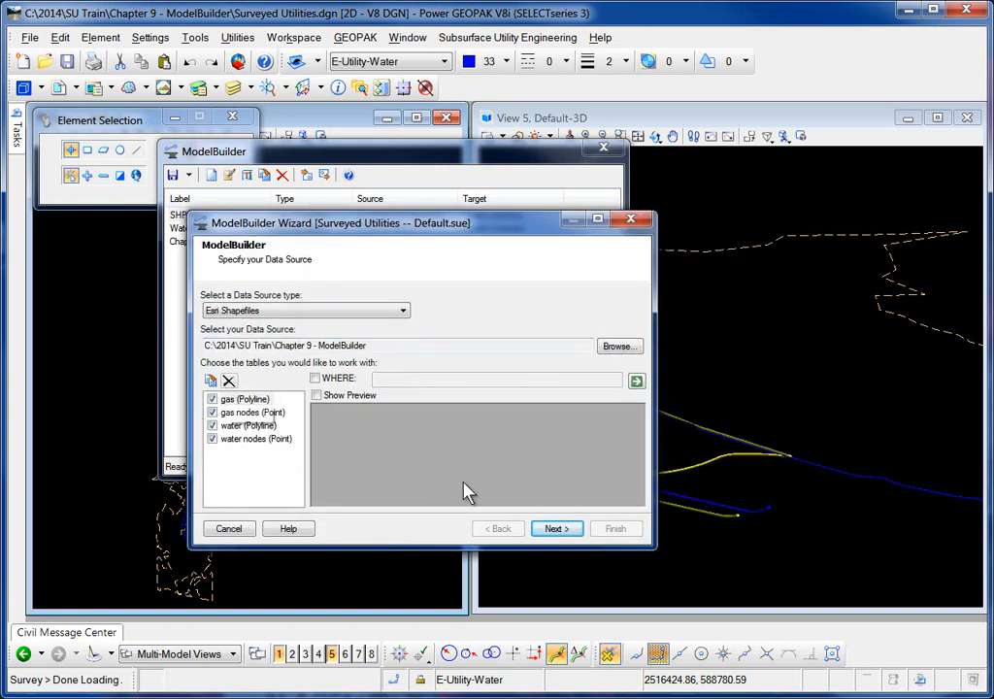
click(568, 533)
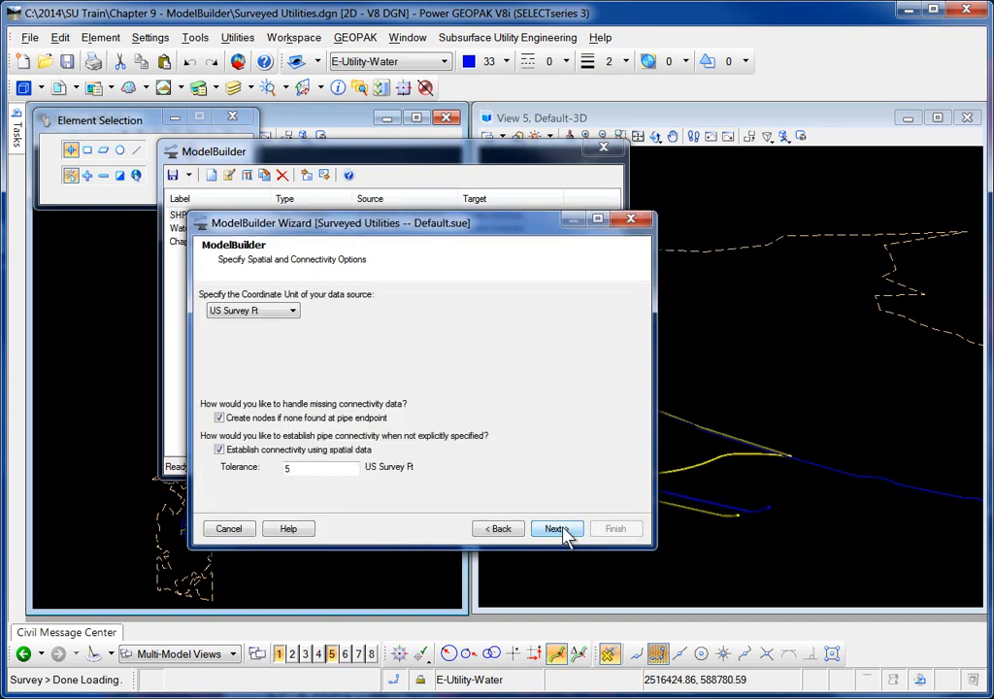
click(561, 532)
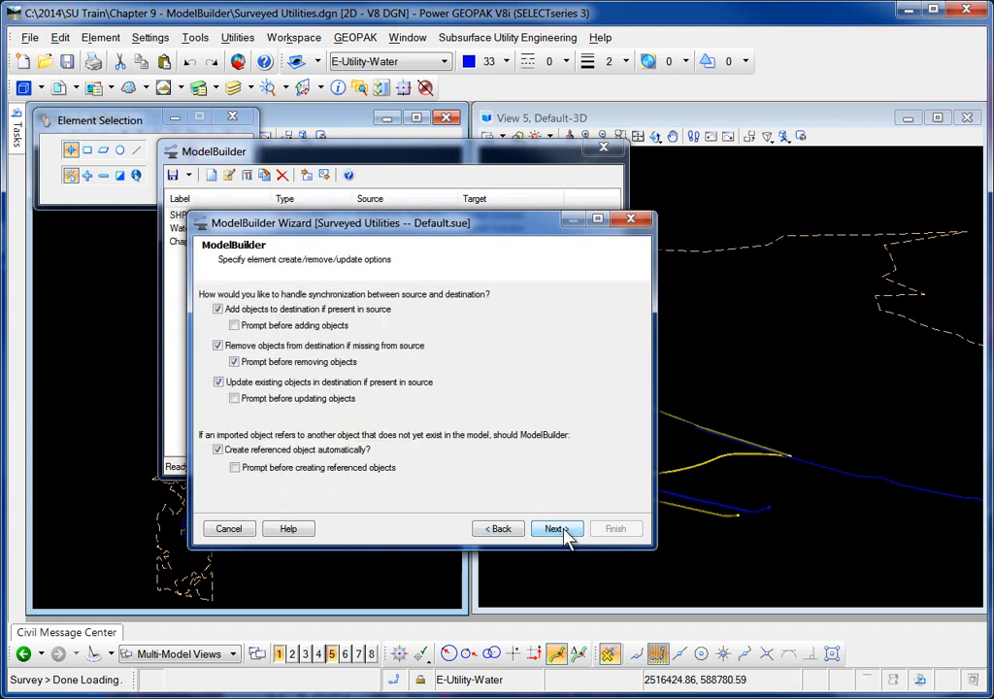
click(561, 532)
click(557, 530)
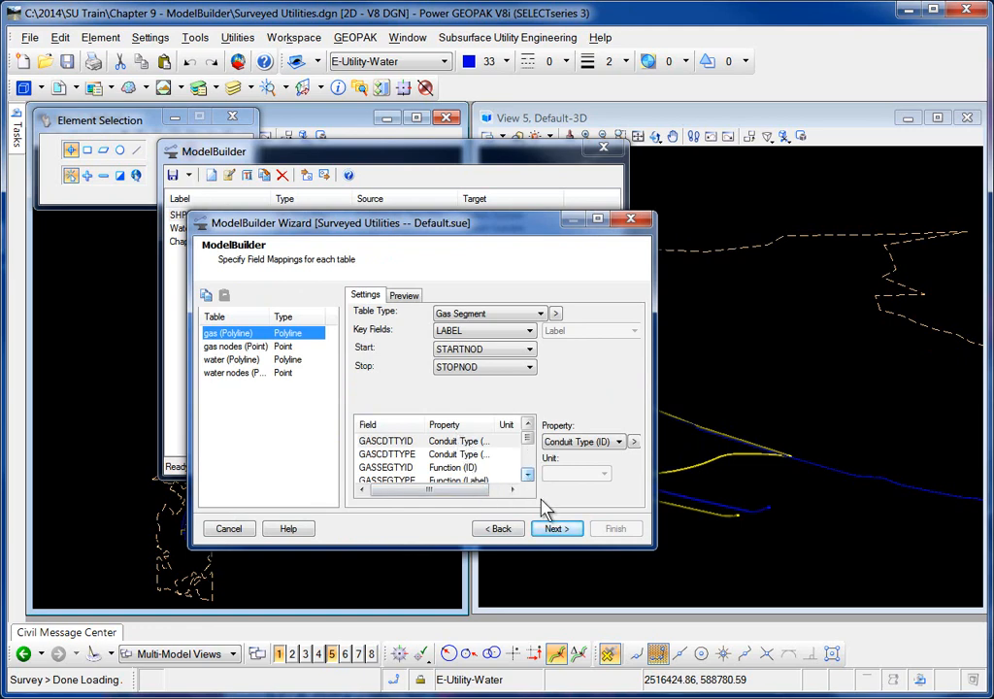
Enlarge the wizard to examine the gas polyline table's field mappings, including GASSEGTYID, and leave without changing the connection.
drag(658, 218, 840, 62)
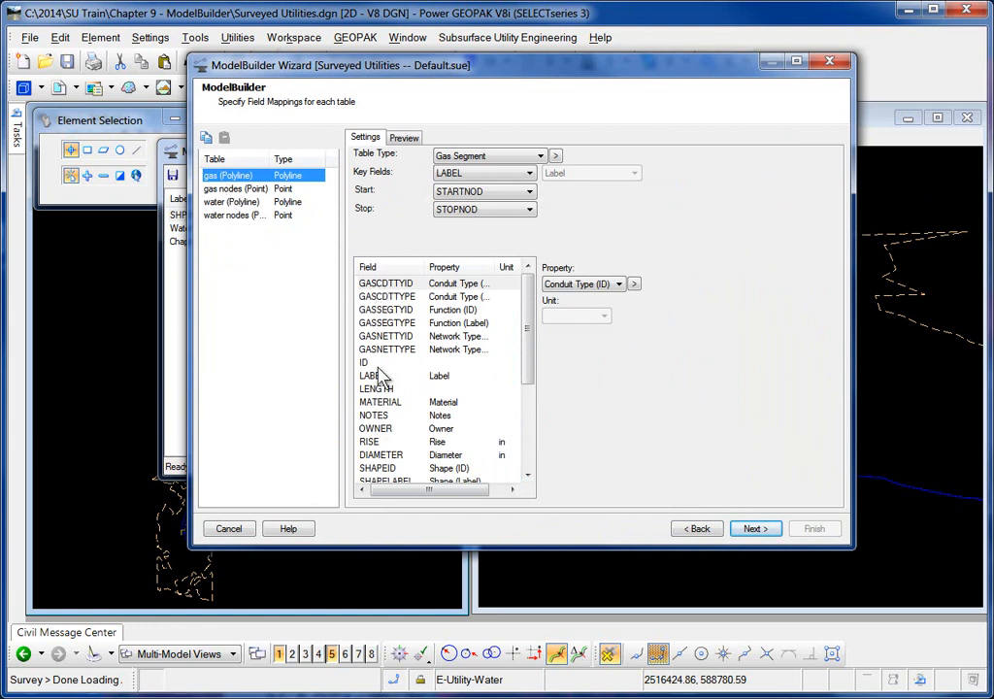
click(384, 314)
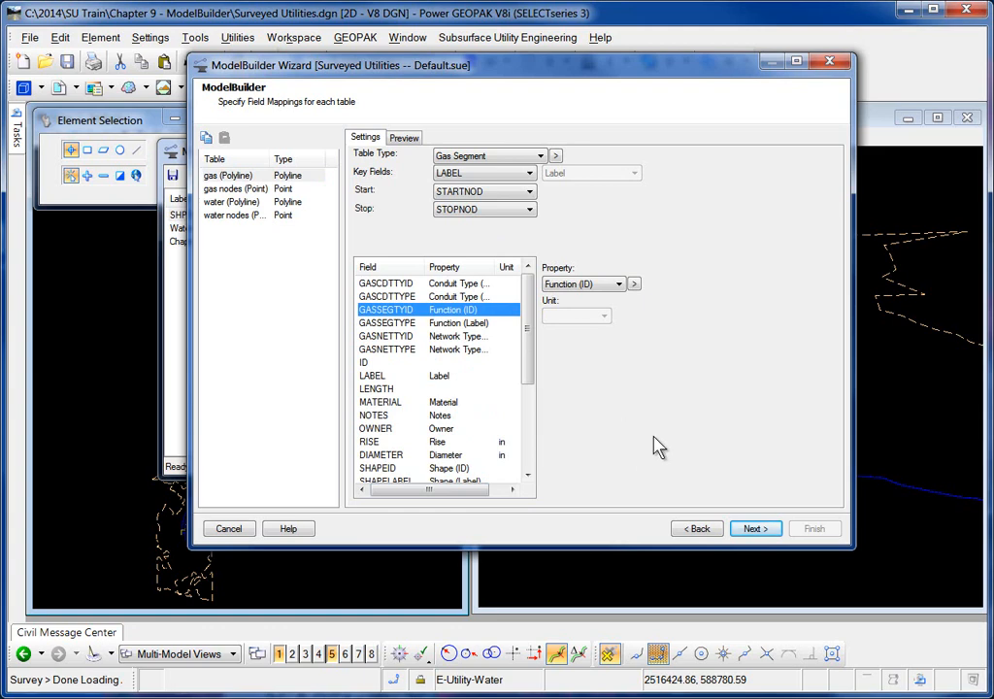
click(235, 530)
Export the surveyed gas and water utilities to shapefiles with the SHP files connection, and close the summary and ModelBuilder.
drag(390, 160, 320, 161)
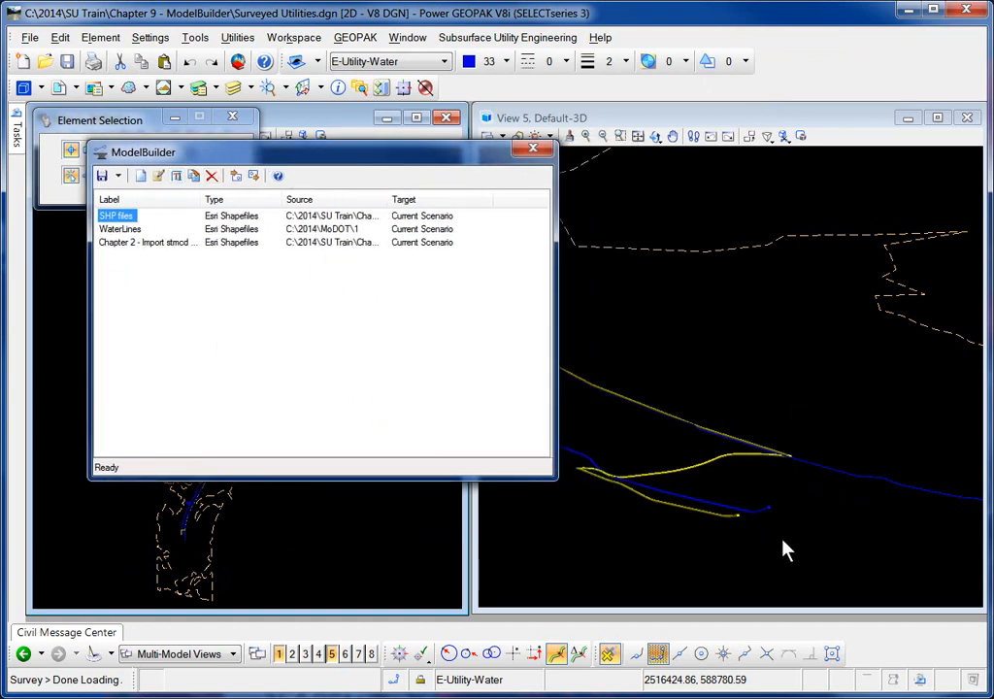
click(255, 178)
click(719, 482)
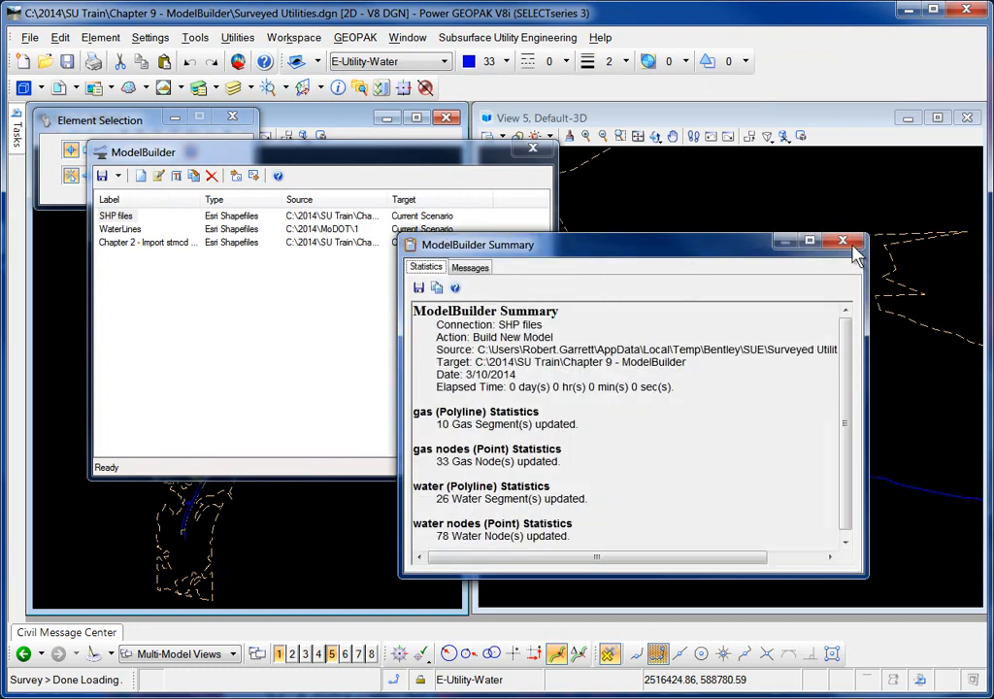
click(847, 243)
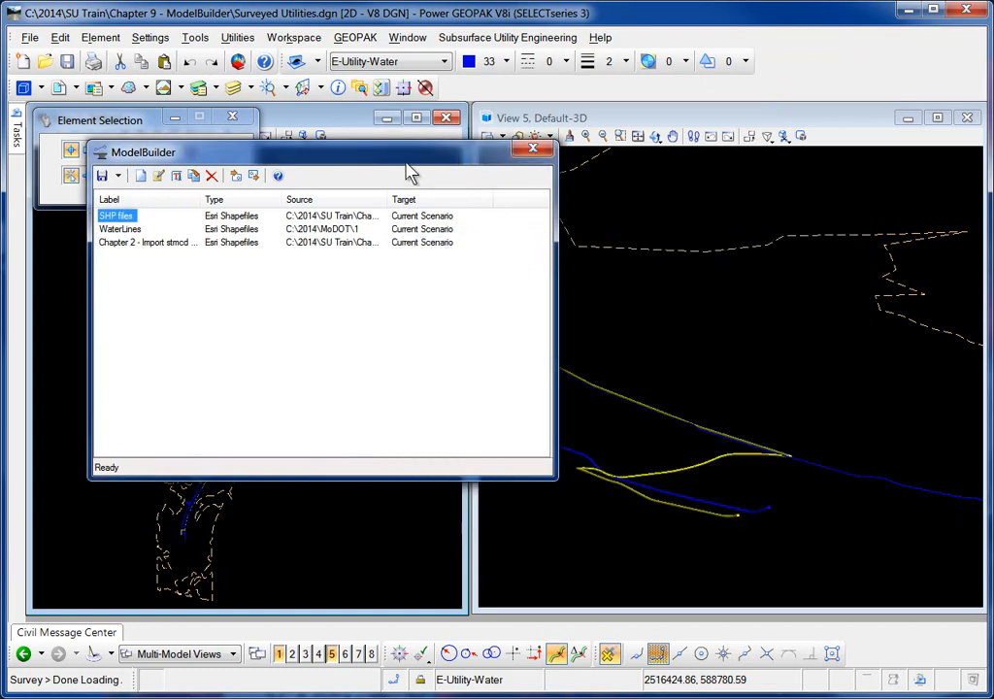
click(533, 149)
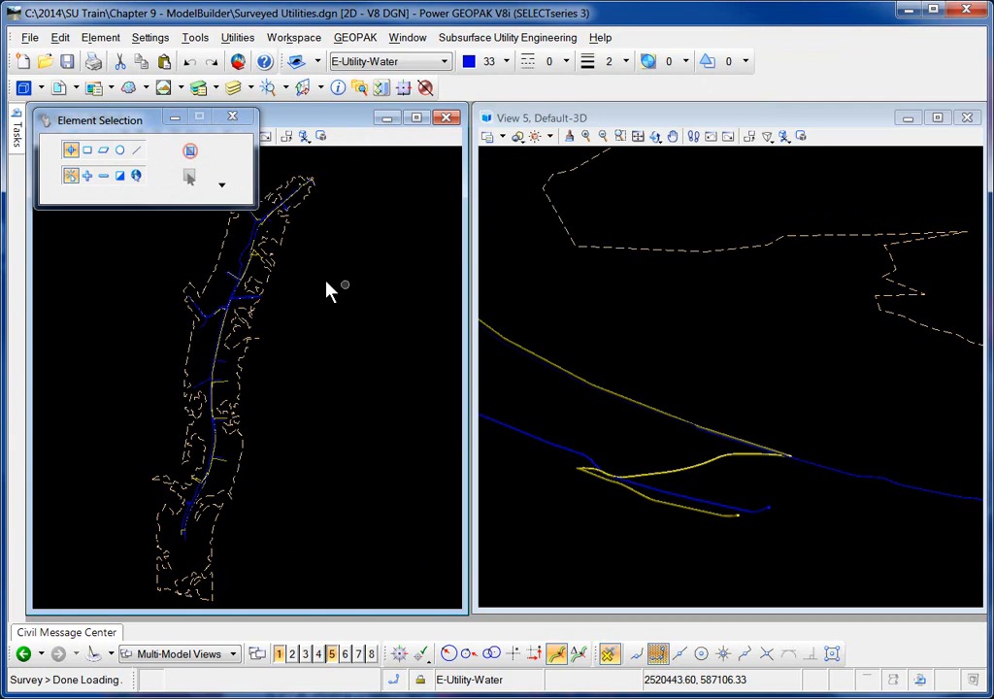
Open the design file Blank File.dgn from the Chapter 9 - ModelBuilder folder.
click(45, 61)
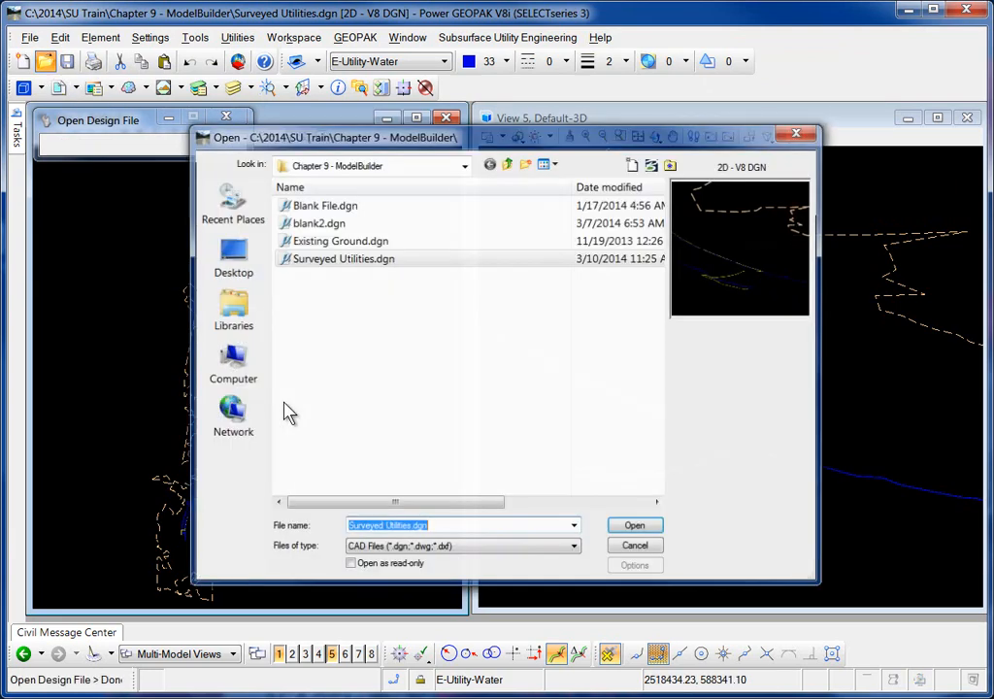
click(325, 206)
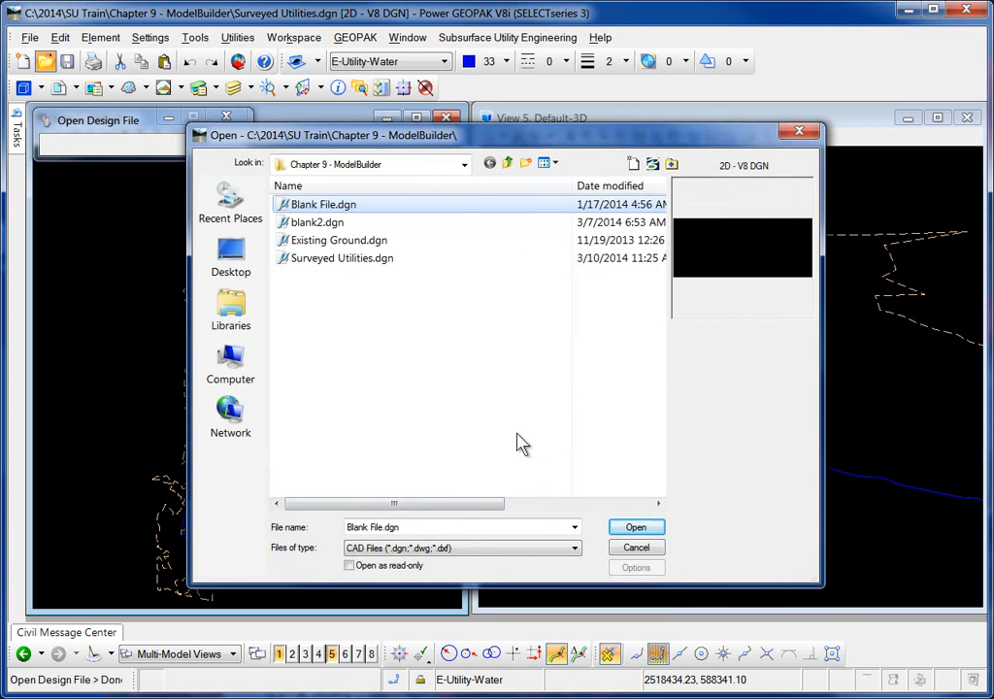
click(634, 530)
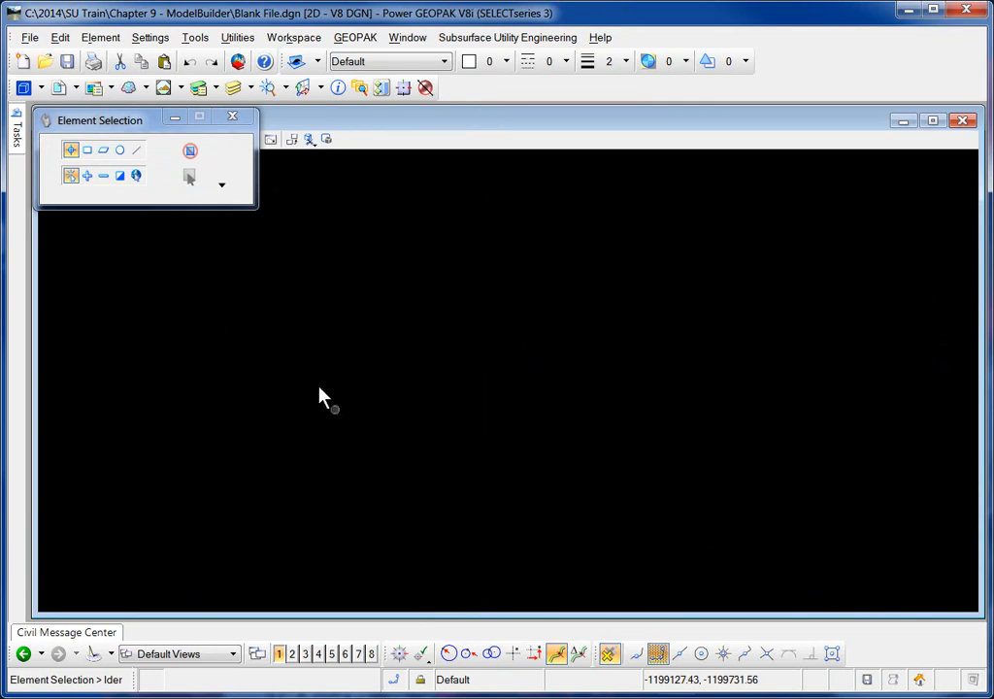
Build the utility model from the shapefiles with ModelBuilder's SHP files connection and synchronize the drawing with the database.
mouse_move(22, 141)
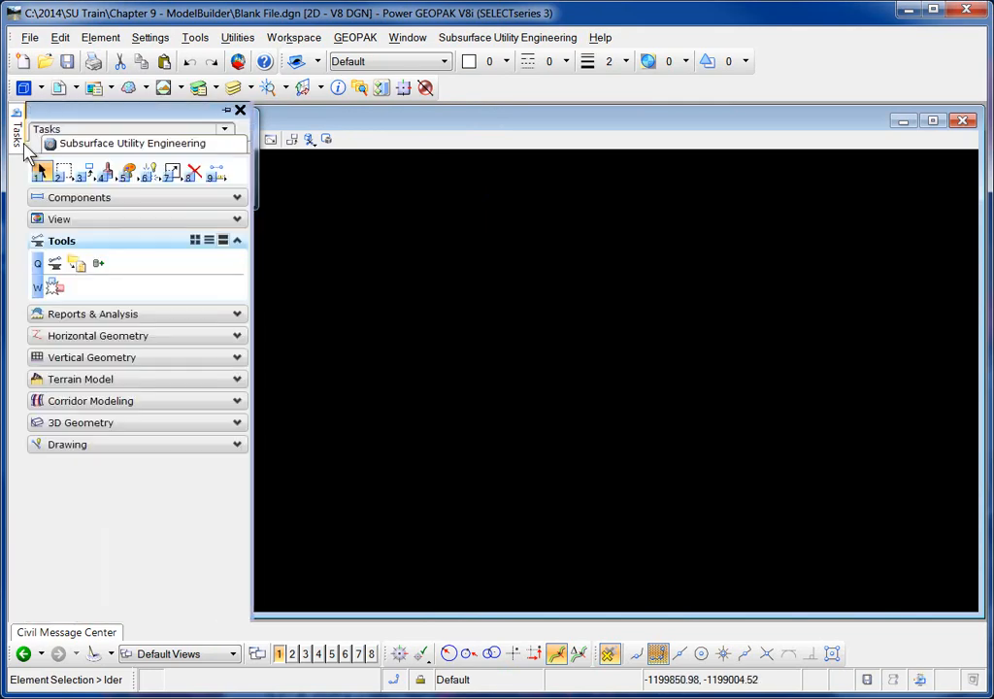
click(54, 263)
click(703, 477)
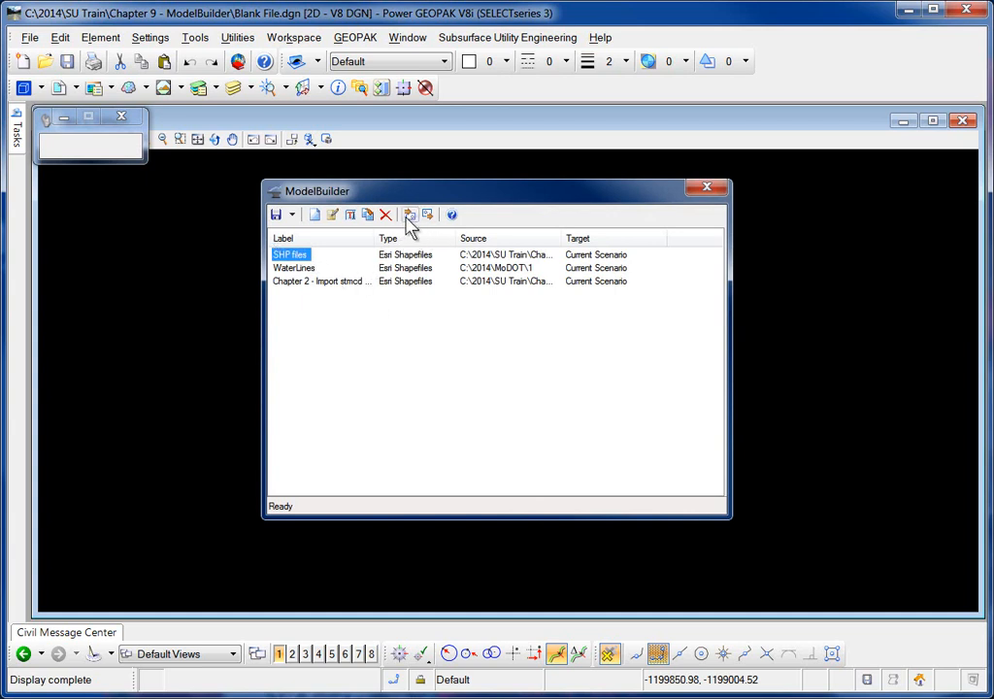
click(412, 219)
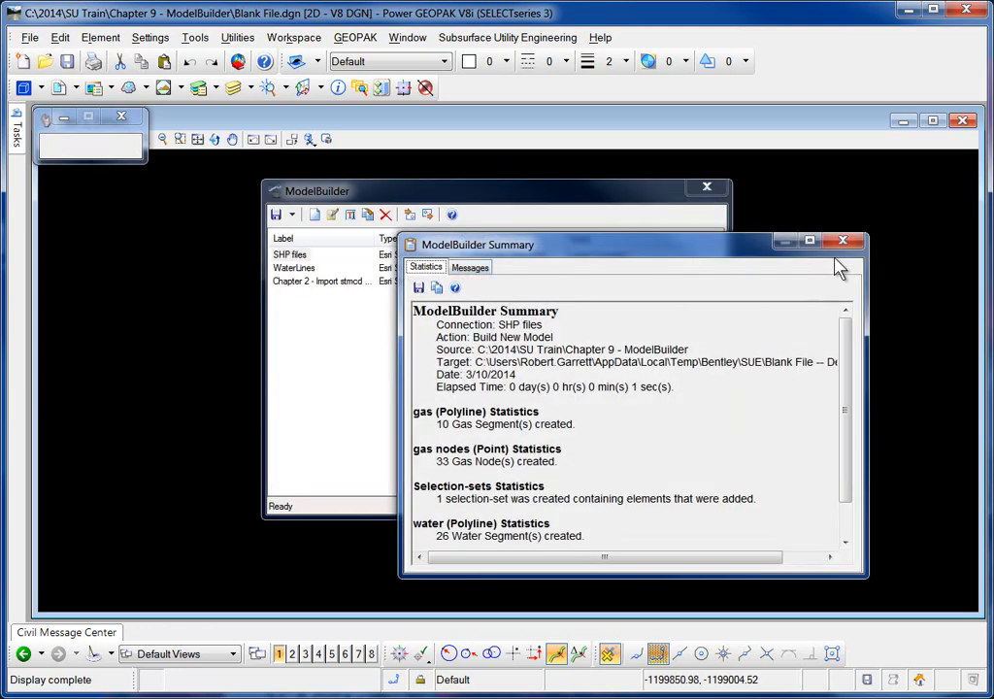
click(842, 242)
click(708, 188)
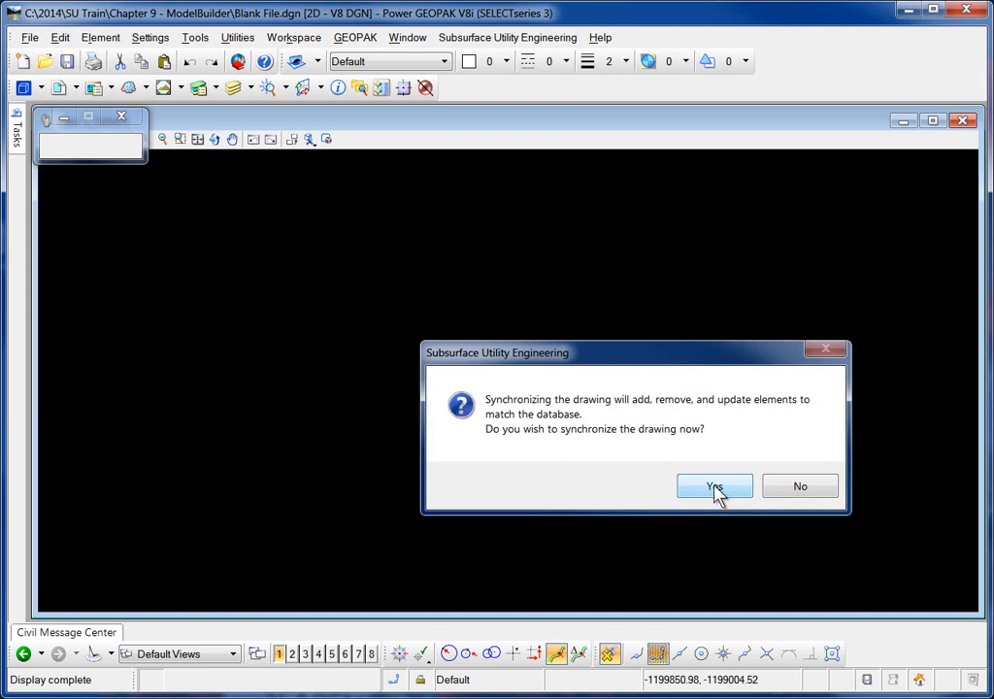
click(717, 489)
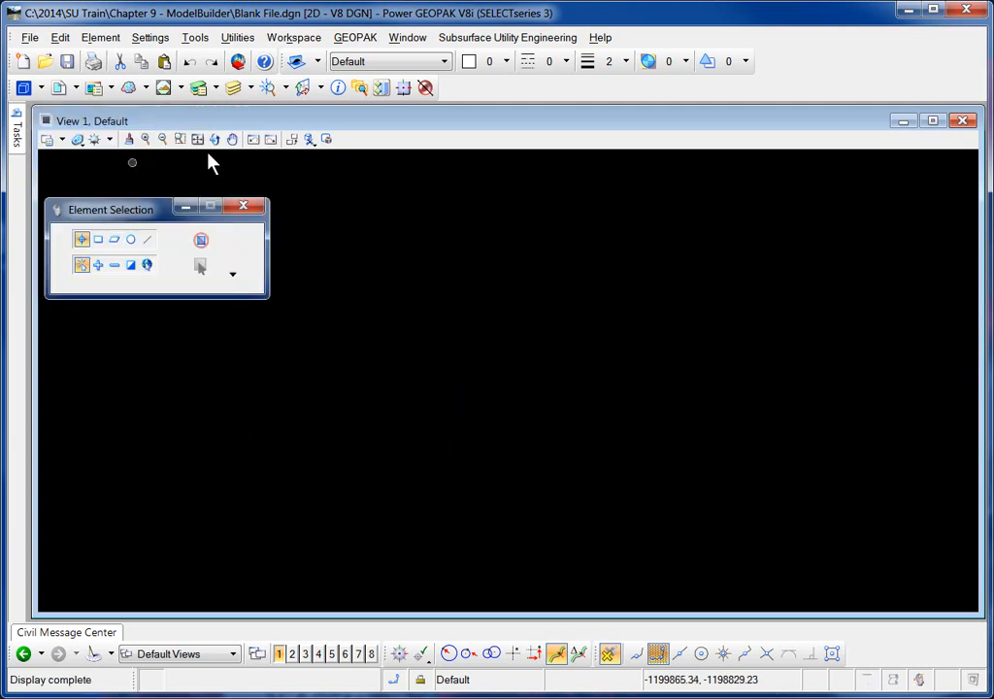
Fit the imported utilities in View 1 and inspect the branch lines near the network's southern end up close.
click(197, 139)
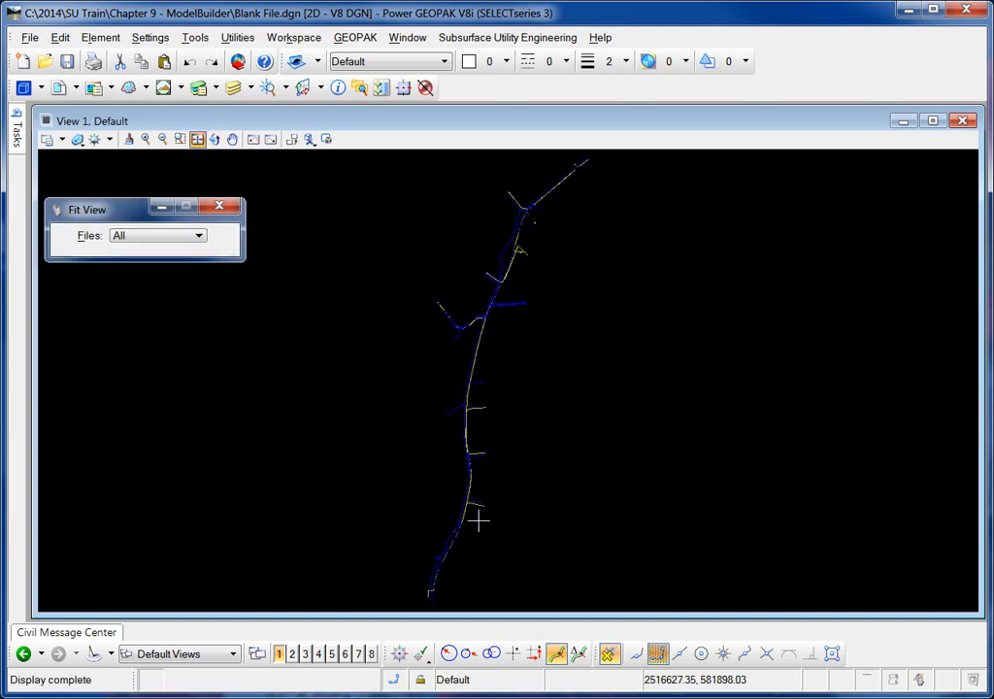
scroll(471, 509, up, 5)
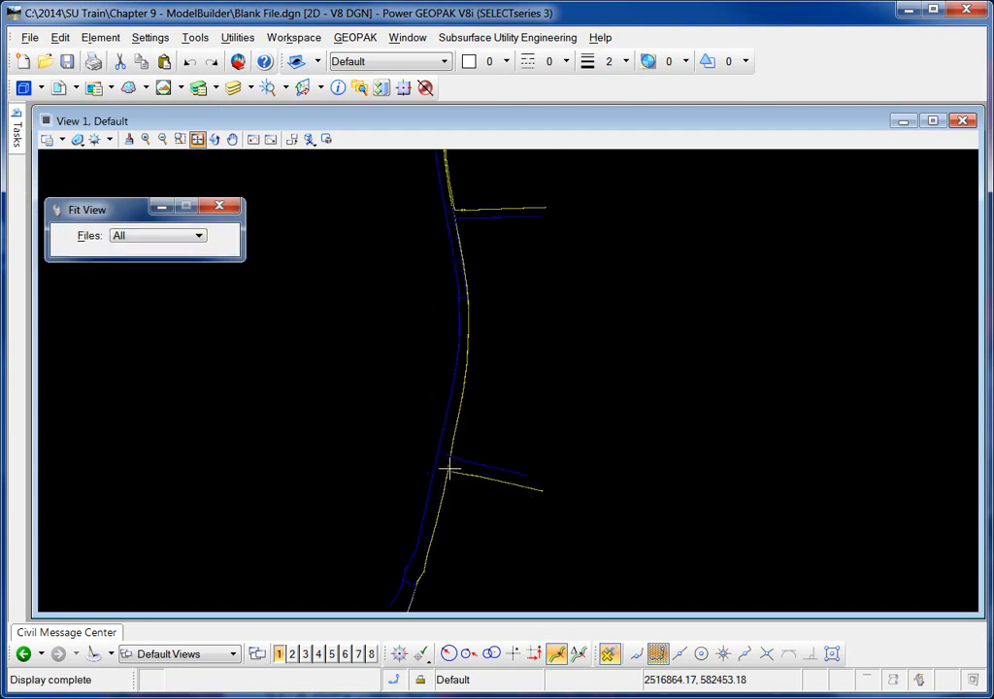
scroll(449, 470, up, 5)
right_click(476, 446)
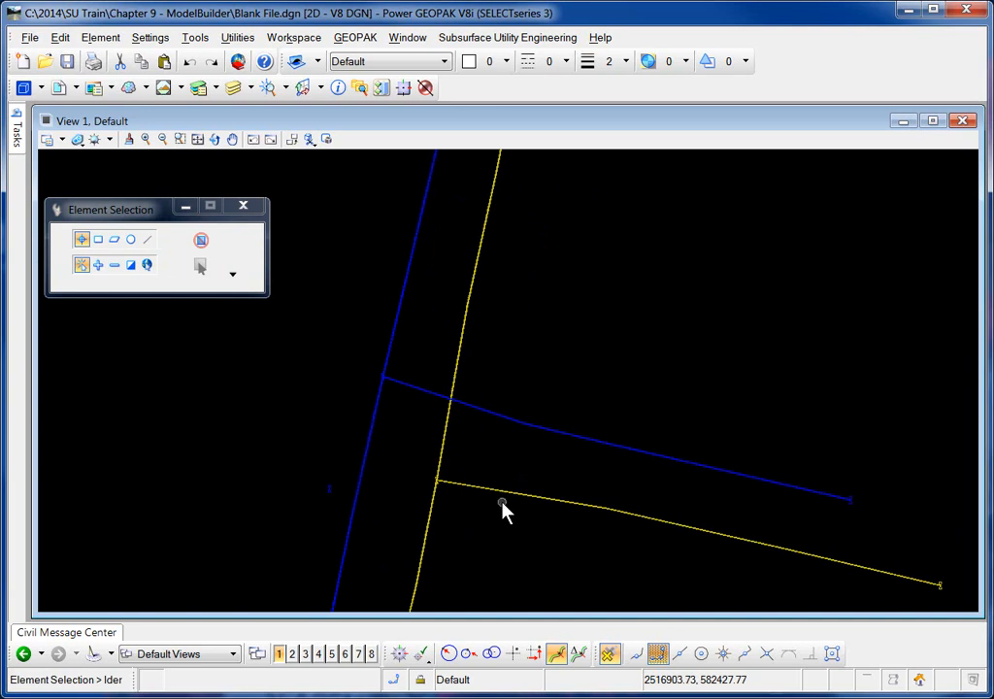